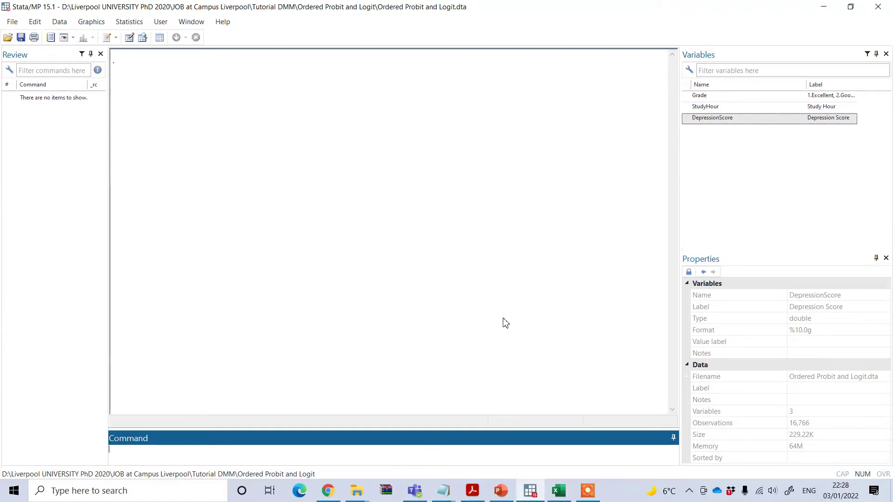
Step: Browse the dataset and highlight the twelve Excellent rows of Grade
click(142, 38)
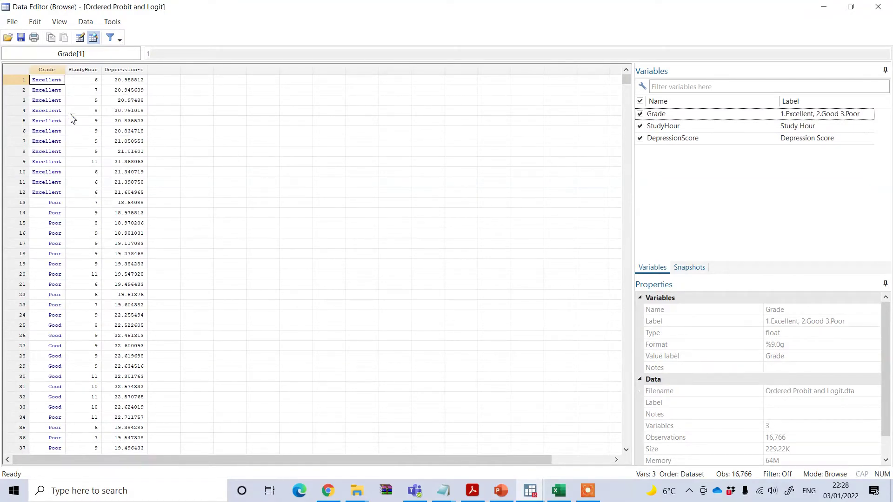
click(47, 70)
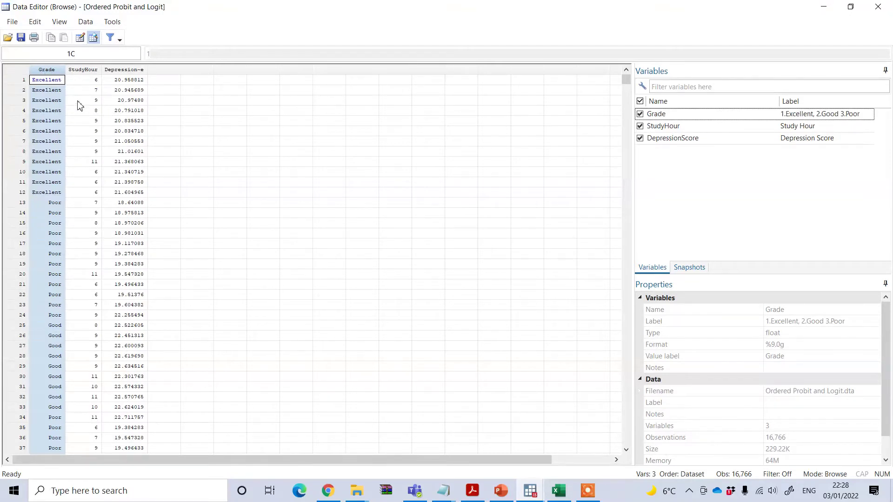
click(78, 101)
click(53, 81)
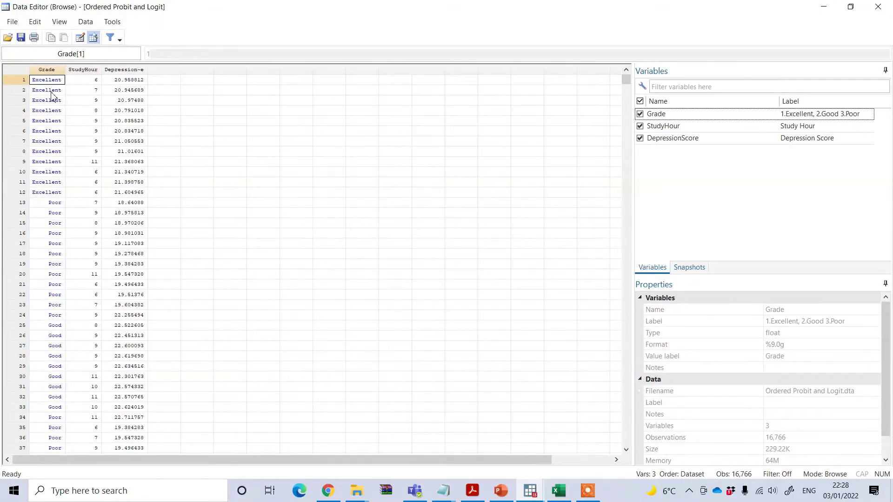
drag(53, 96, 61, 198)
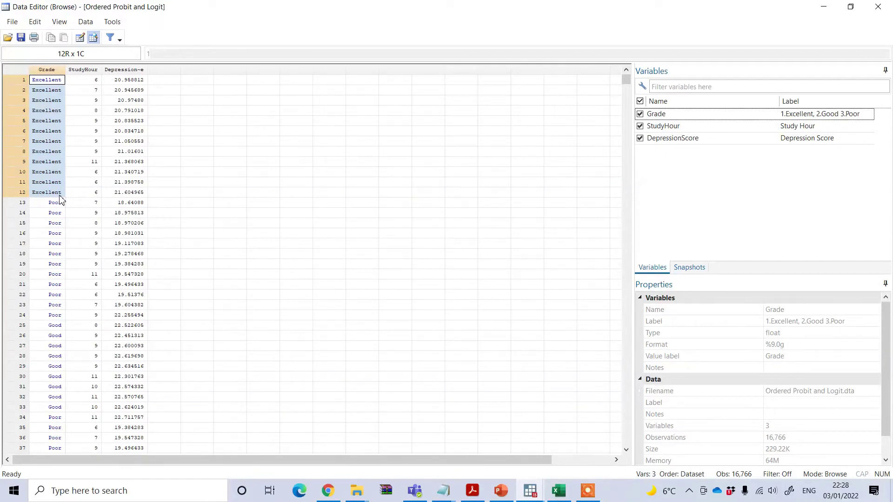
Step: Inspect StudyHour values in rows 2–7 and the block of Poor Grade rows, then clear the selection
click(78, 142)
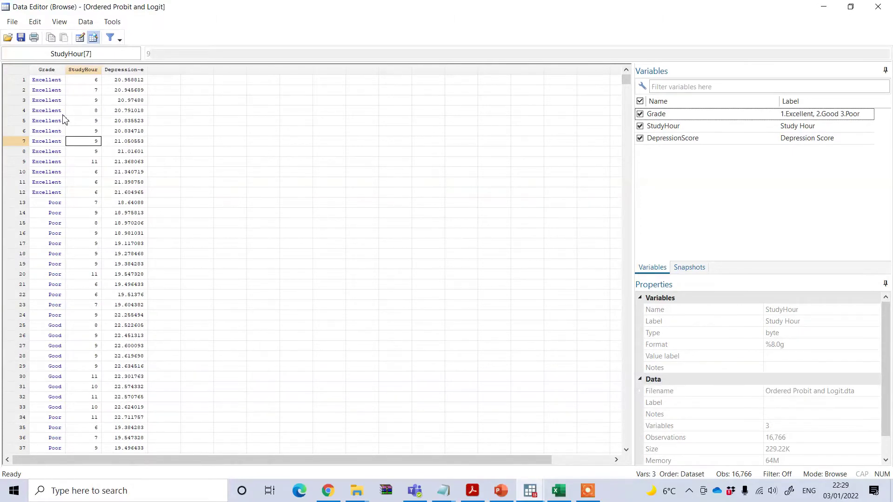
click(70, 101)
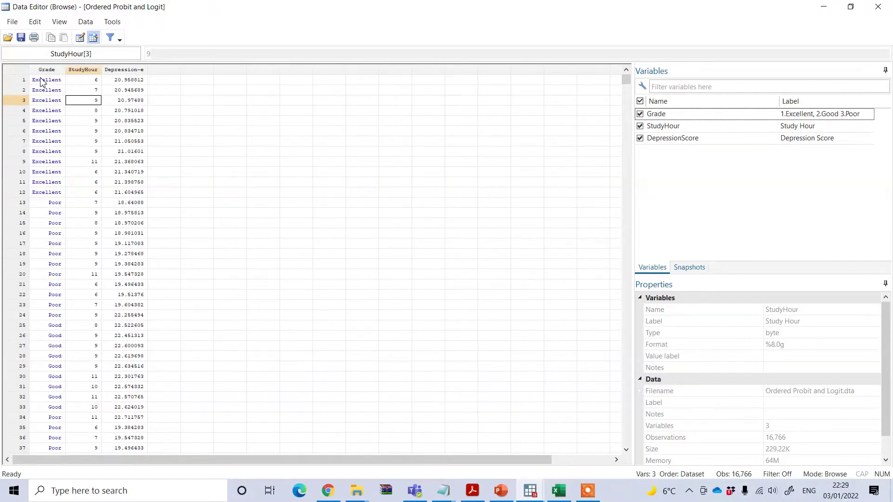
click(40, 82)
drag(40, 88, 56, 450)
click(74, 90)
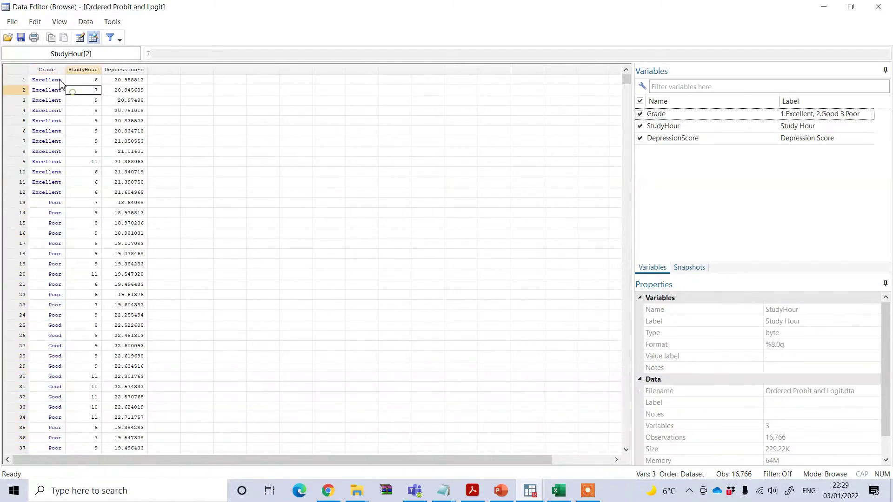
click(58, 70)
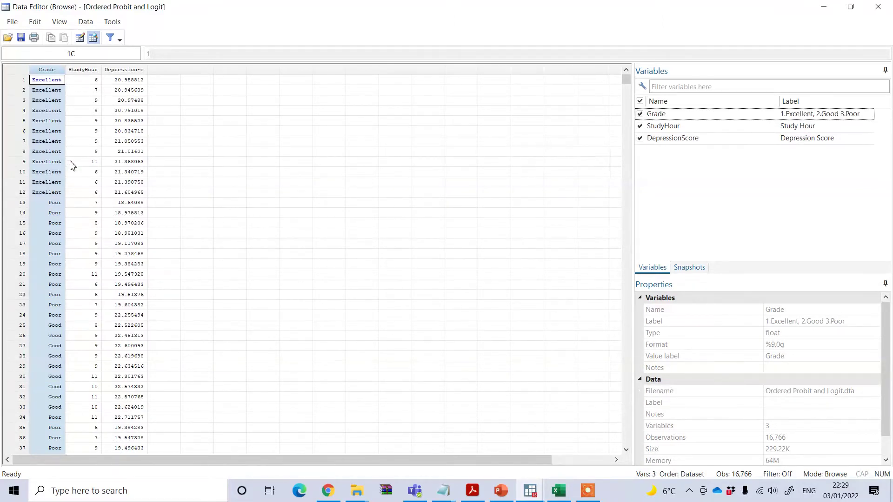
click(73, 112)
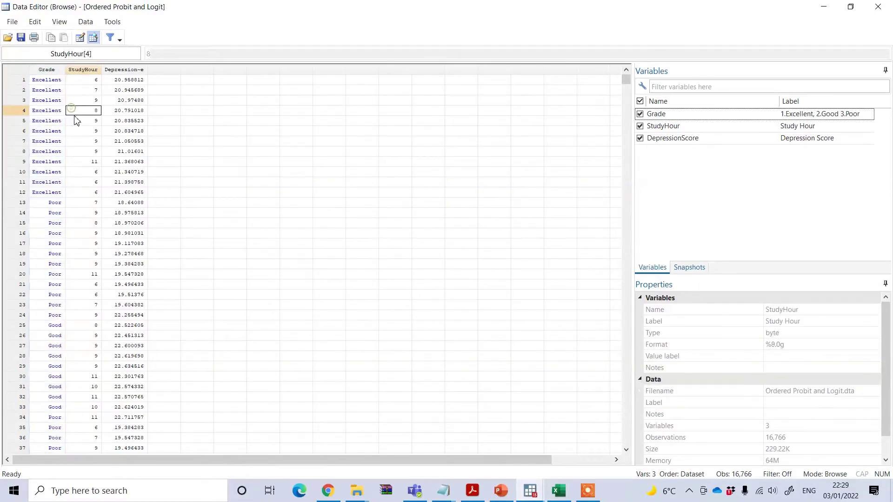
click(184, 111)
click(90, 73)
click(165, 100)
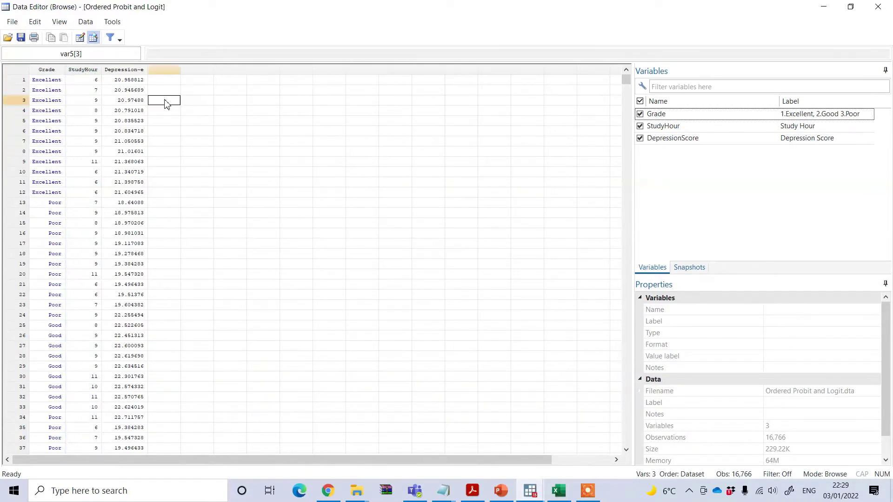
Step: Set Grade's value label to <None> so its numeric codes 1–3 appear
click(126, 73)
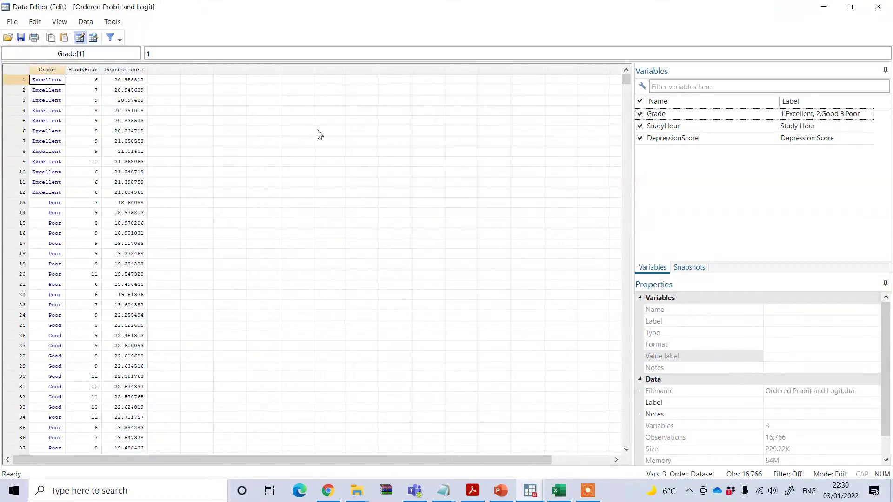
click(47, 70)
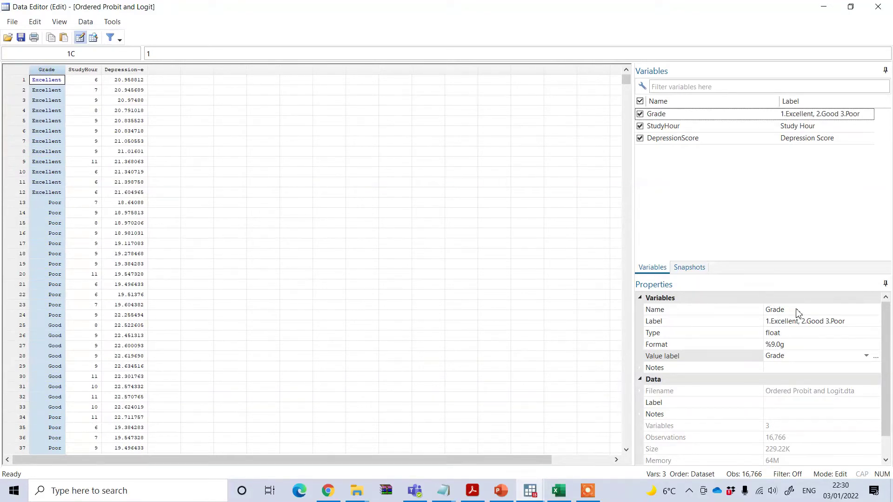
click(867, 356)
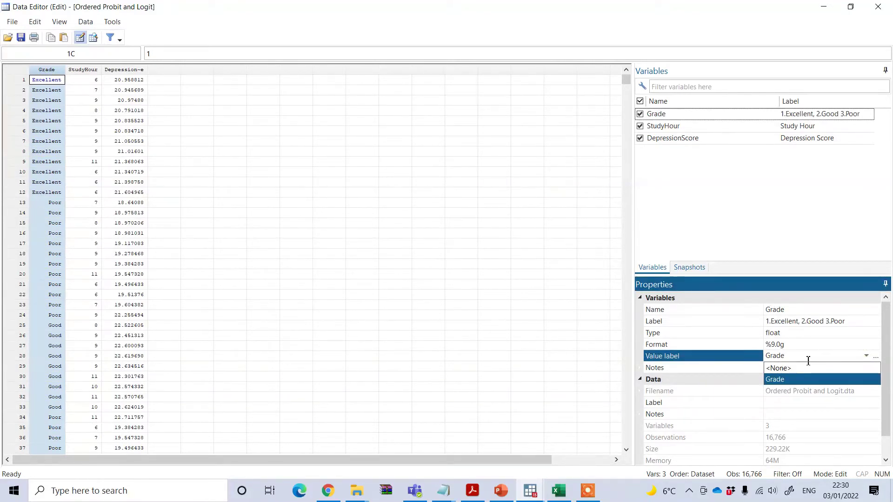
click(795, 368)
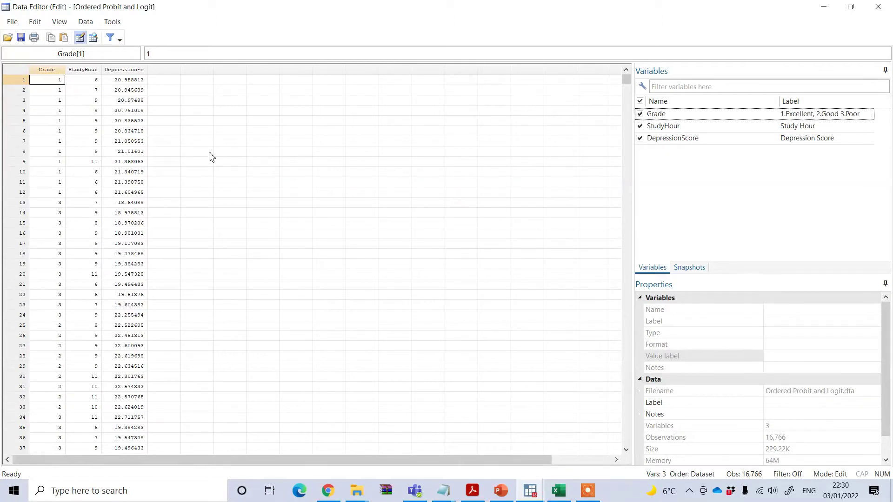
Step: Reattach the Grade value label so cells read Excellent, Good and Poor
click(45, 71)
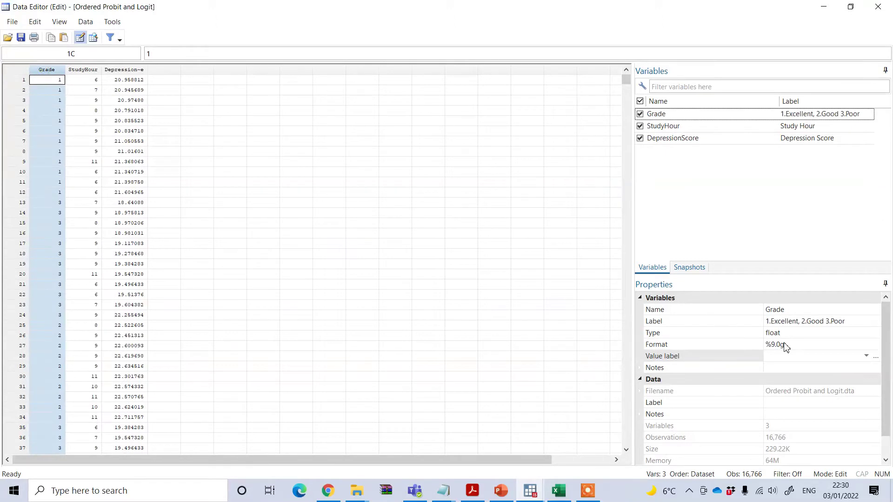
click(866, 356)
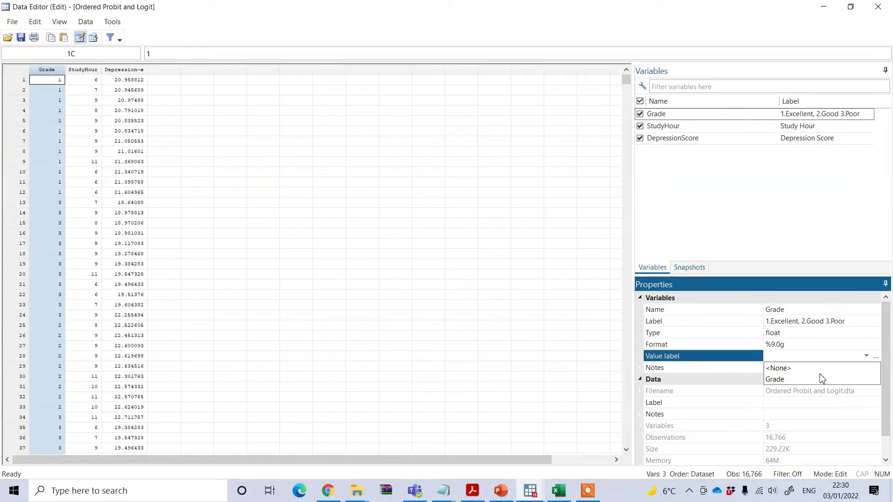
click(822, 379)
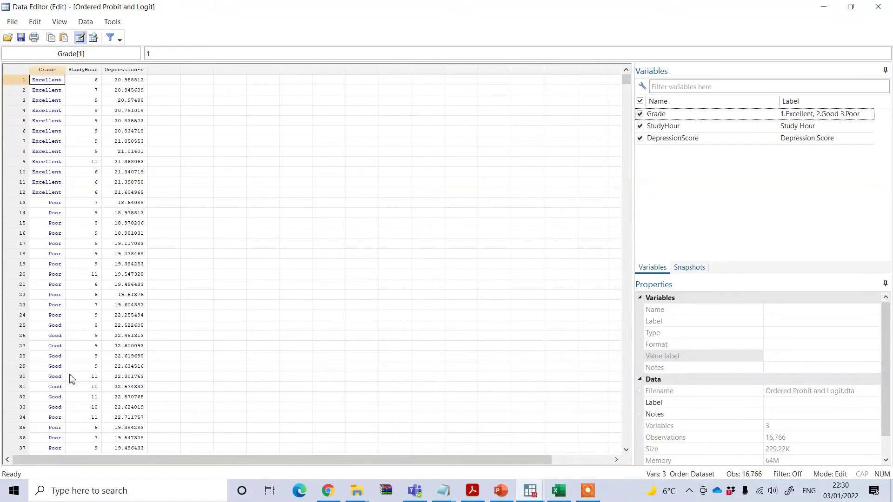
Step: Close the data editor and clear the Results window
click(879, 6)
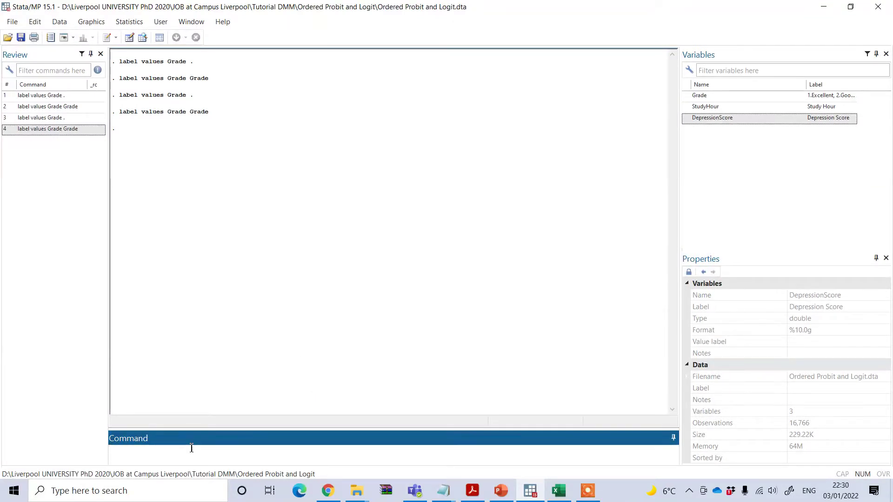
text(o)
text(ls)
key(Return)
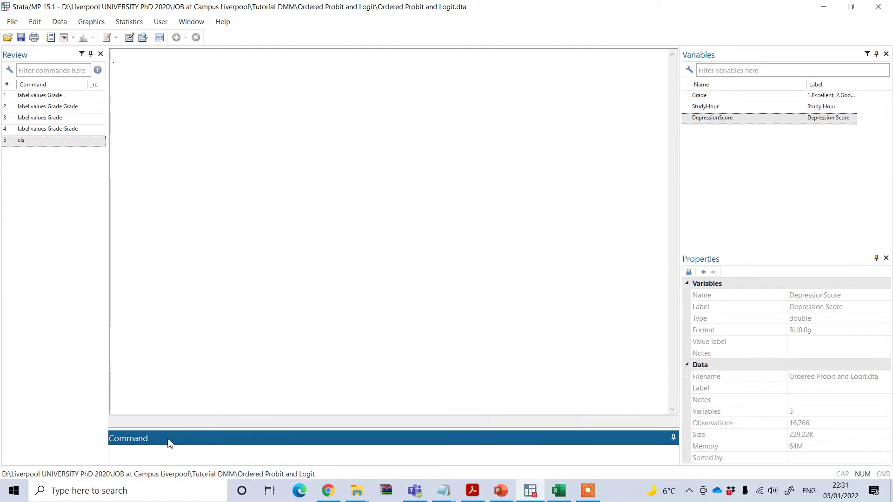
Step: Enter oprobit Grade StudyHour DepressionScore in the Command box
click(126, 454)
text(oprobit)
double_click(687, 96)
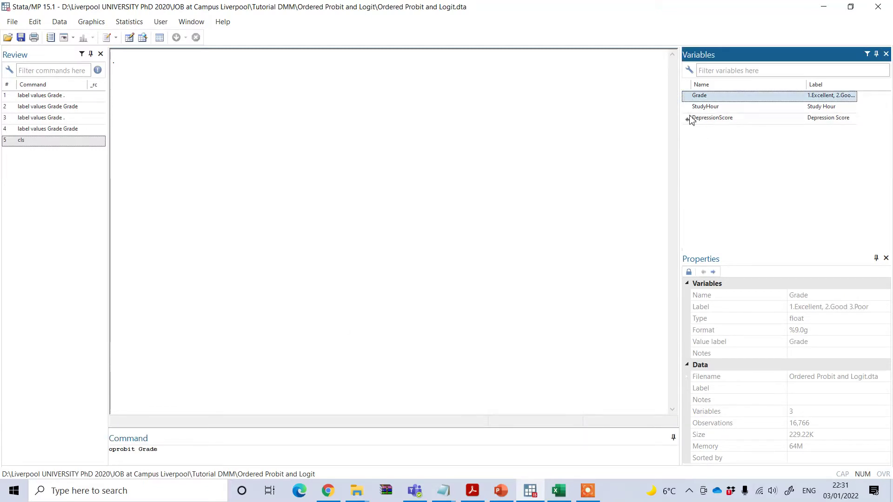
double_click(689, 108)
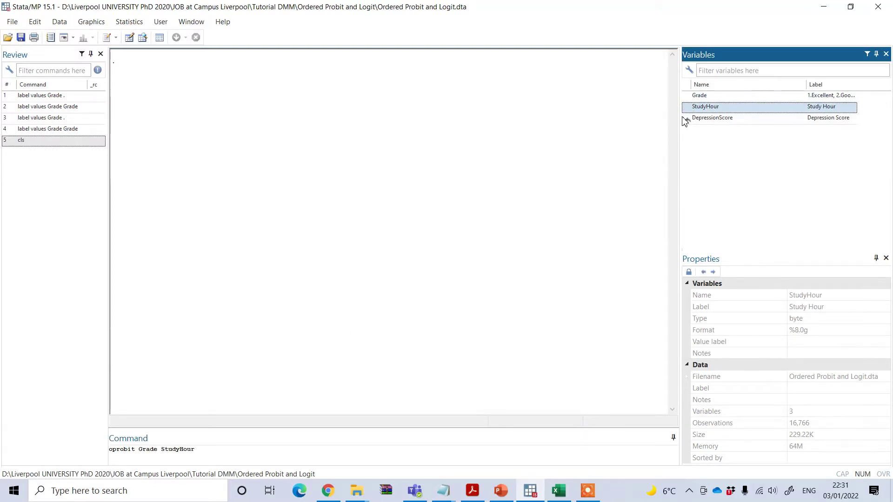
double_click(686, 118)
click(281, 452)
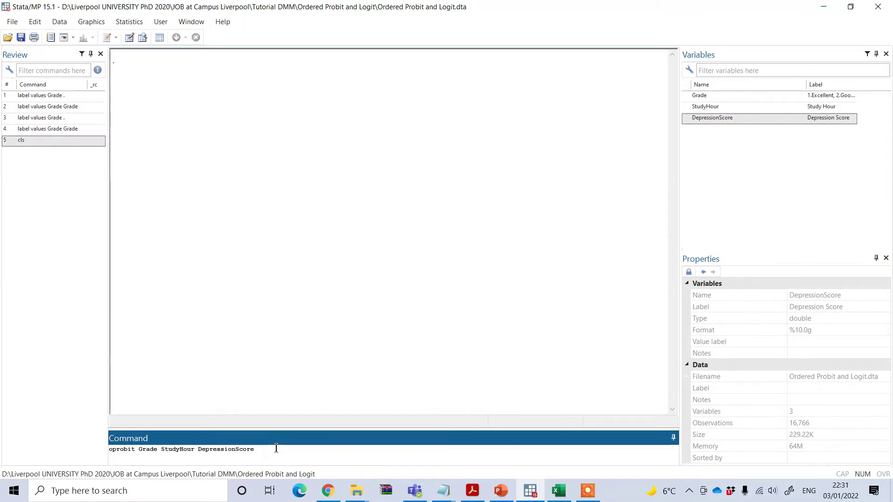
Step: Run oprobit Grade StudyHour DepressionScore, giving LR chi2(2) 652.67 on 10,910 observations
key(Return)
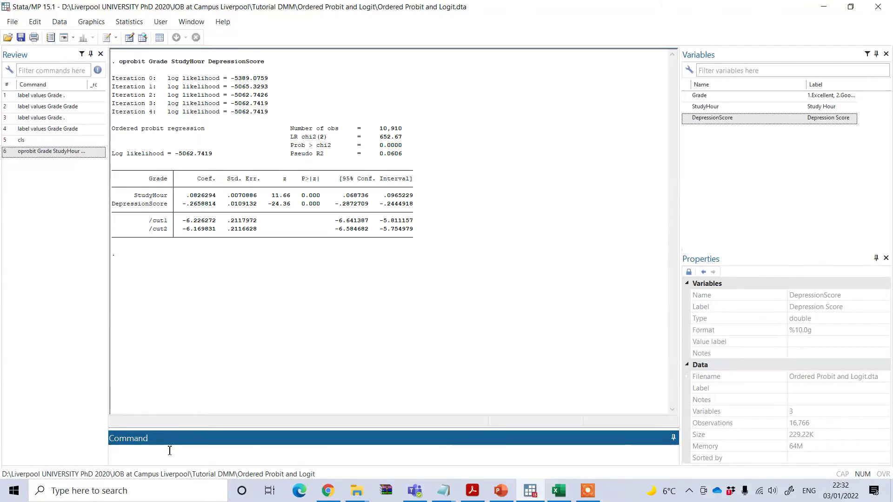
Step: Compute average marginal effects of StudyHour and DepressionScore with margin, dydx(*)
text(margin, dy)
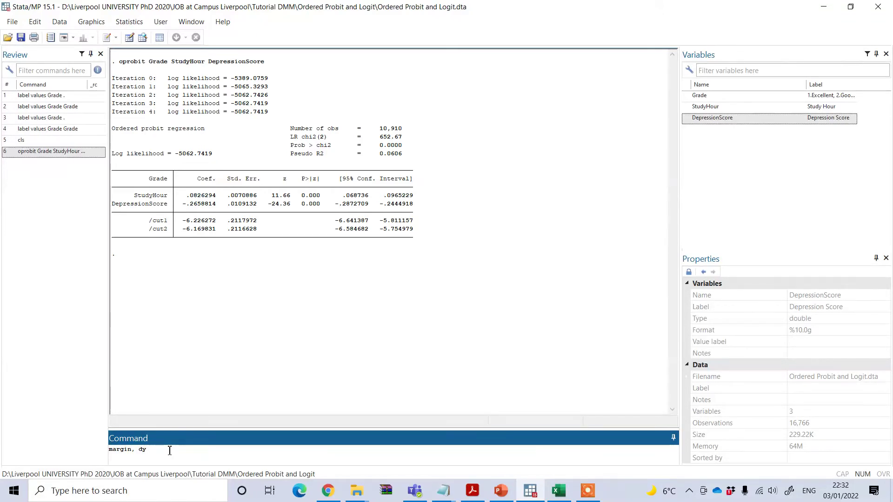
text(dx(*))
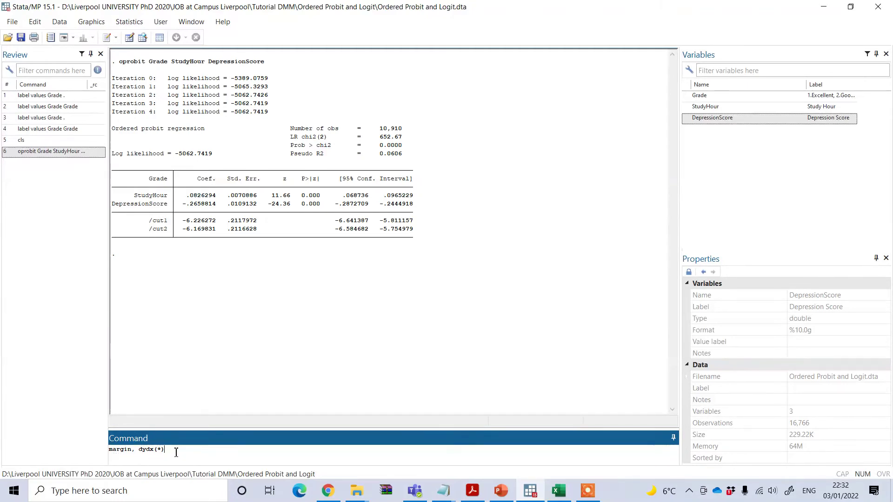
key(Return)
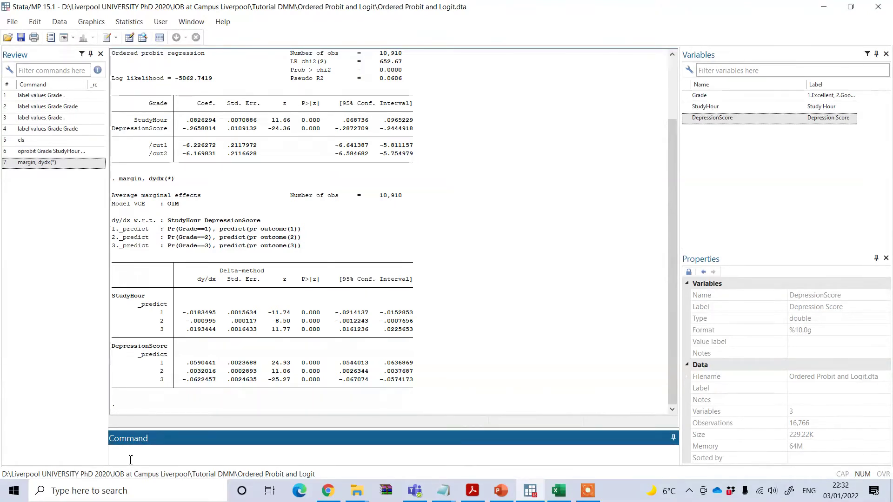
Step: Enter ologit Grade StudyHour DepressionScore in the Command box
text(logit)
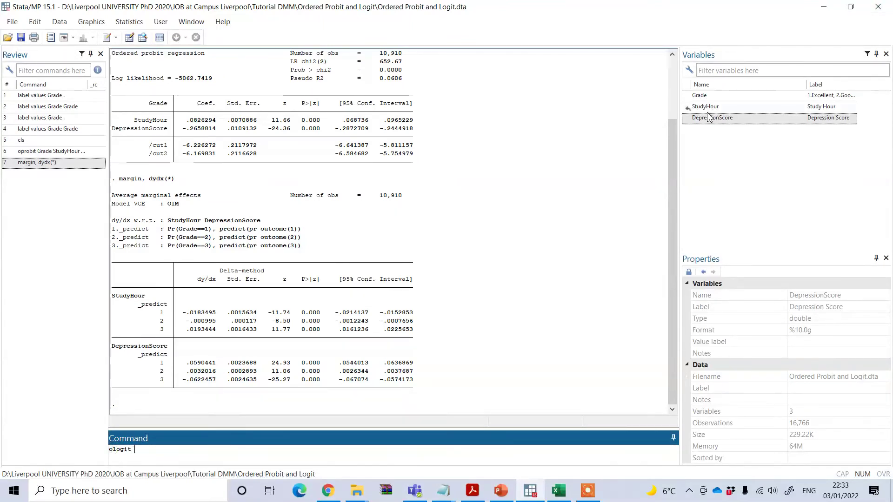
double_click(687, 97)
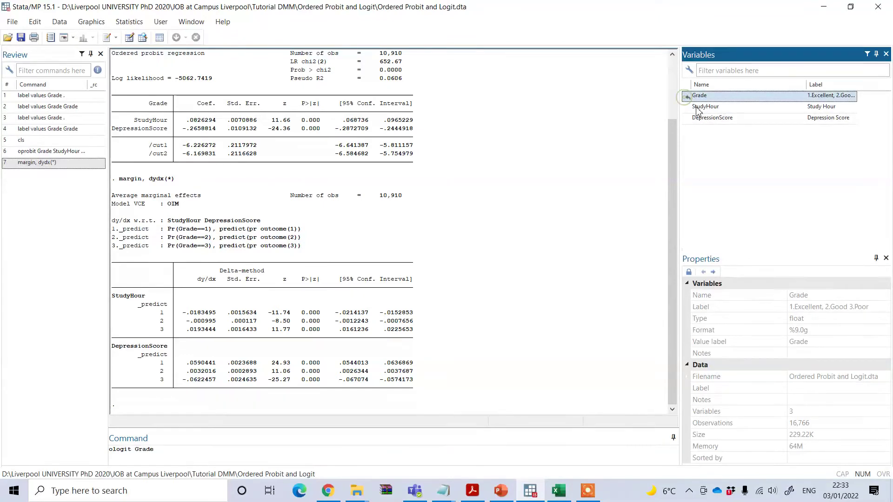
double_click(687, 108)
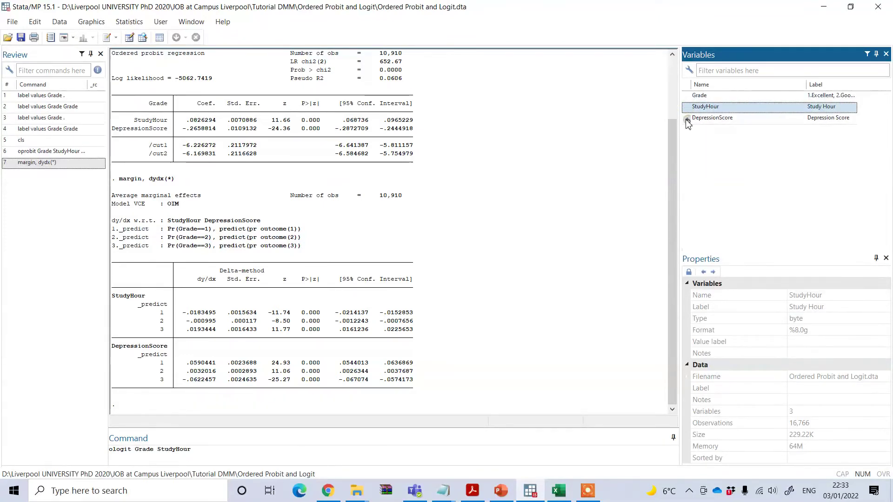
double_click(687, 118)
click(273, 448)
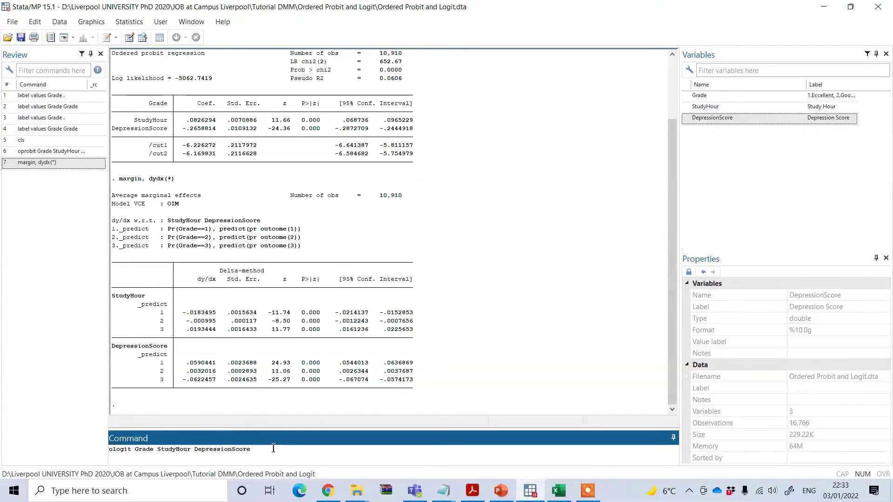
Step: Run ologit Grade StudyHour DepressionScore, giving LR chi2(2) 680.70 on 10,910 observations
key(Return)
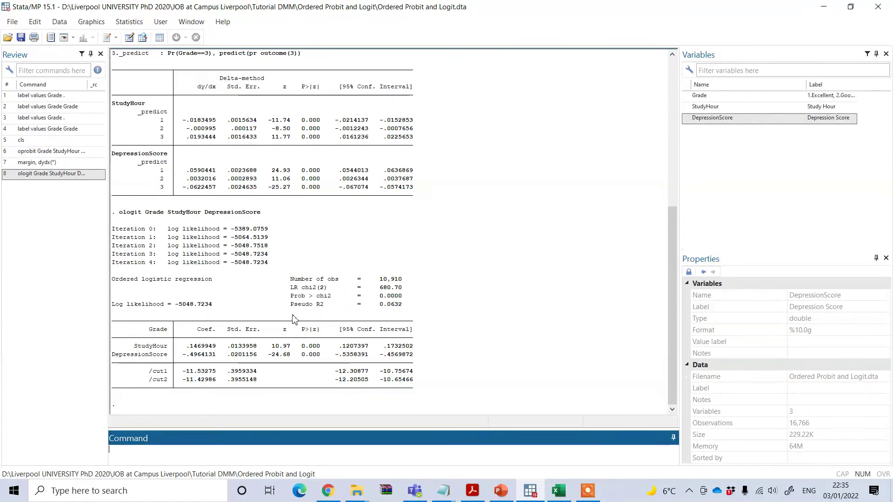
Step: Rerun the ologit command from the Review panel with the or option to show odds ratios
click(42, 174)
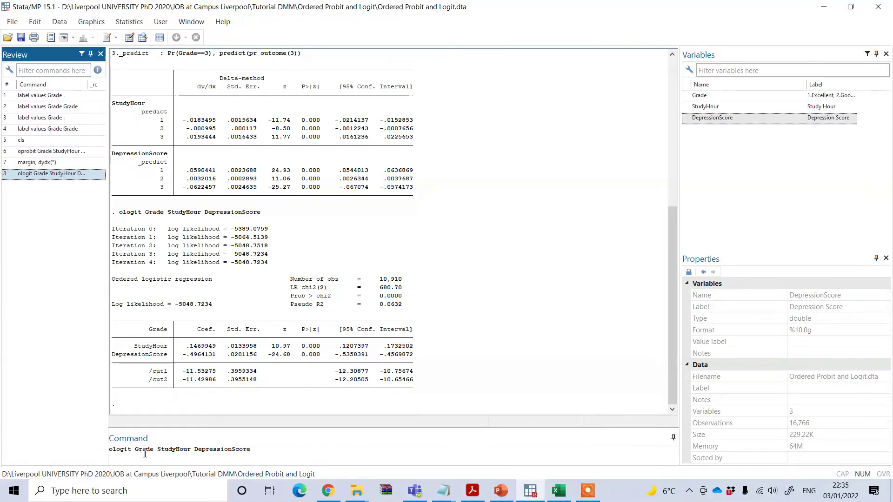
click(262, 452)
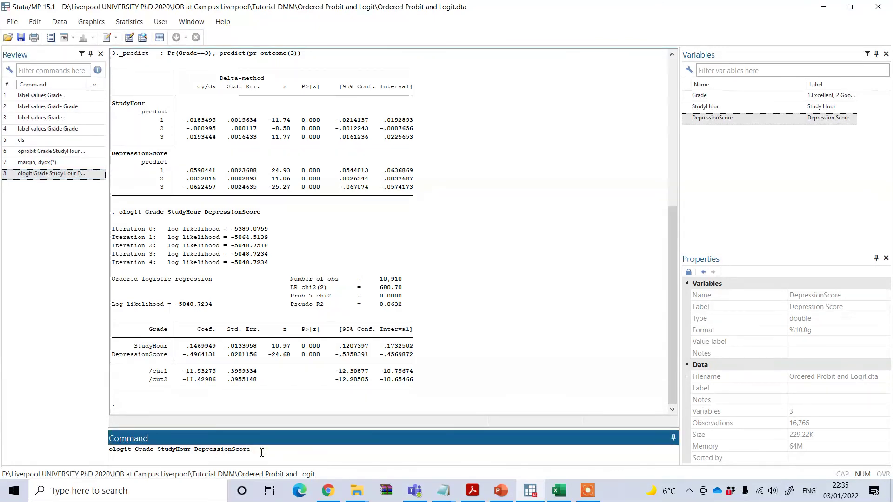
text(,)
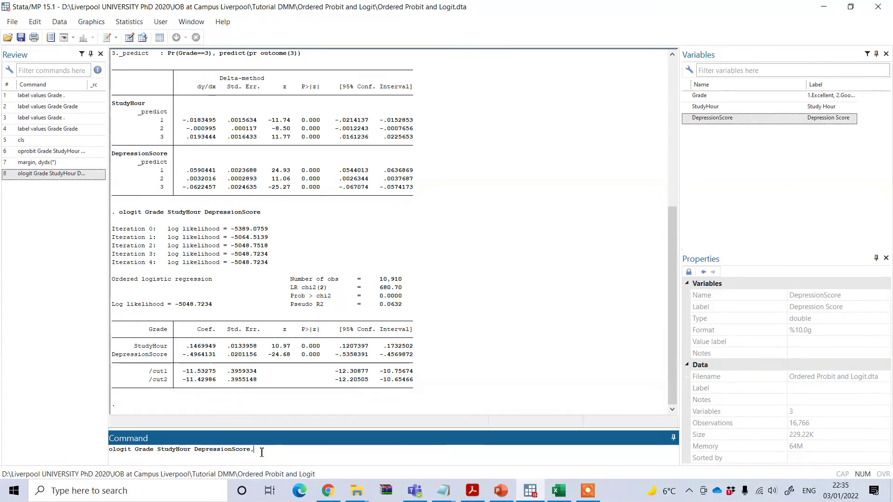
text( or)
key(Return)
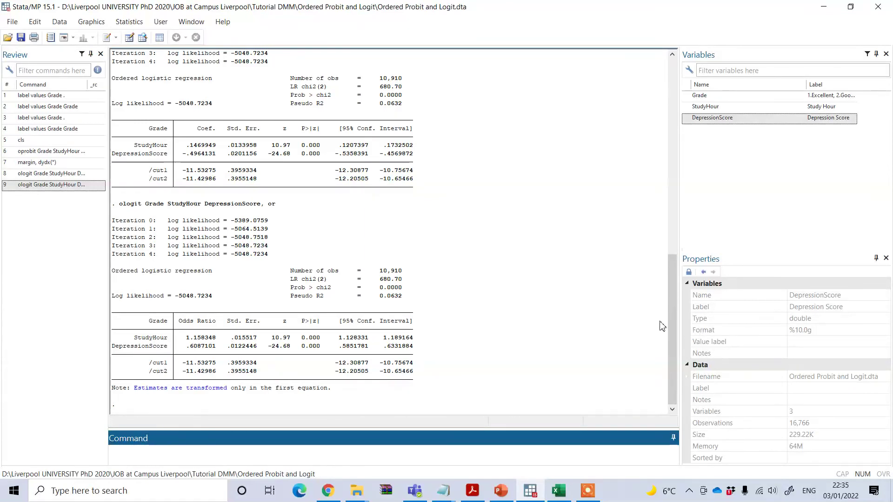
drag(671, 313, 606, 319)
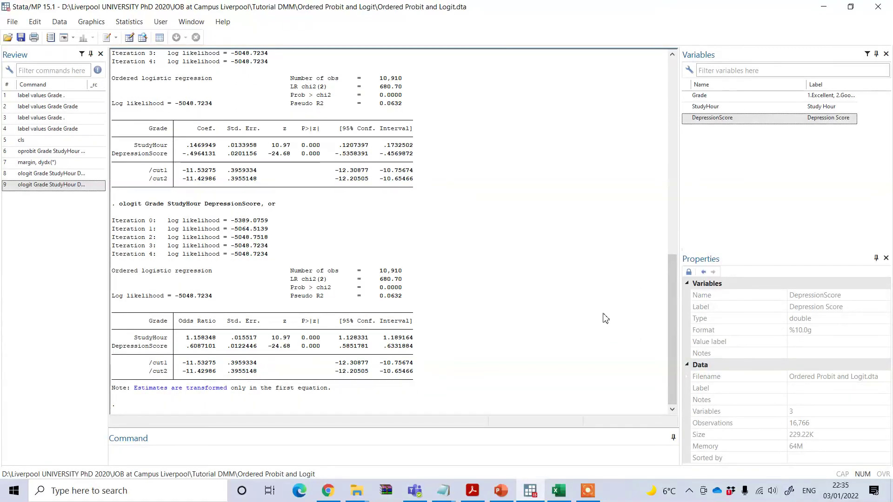